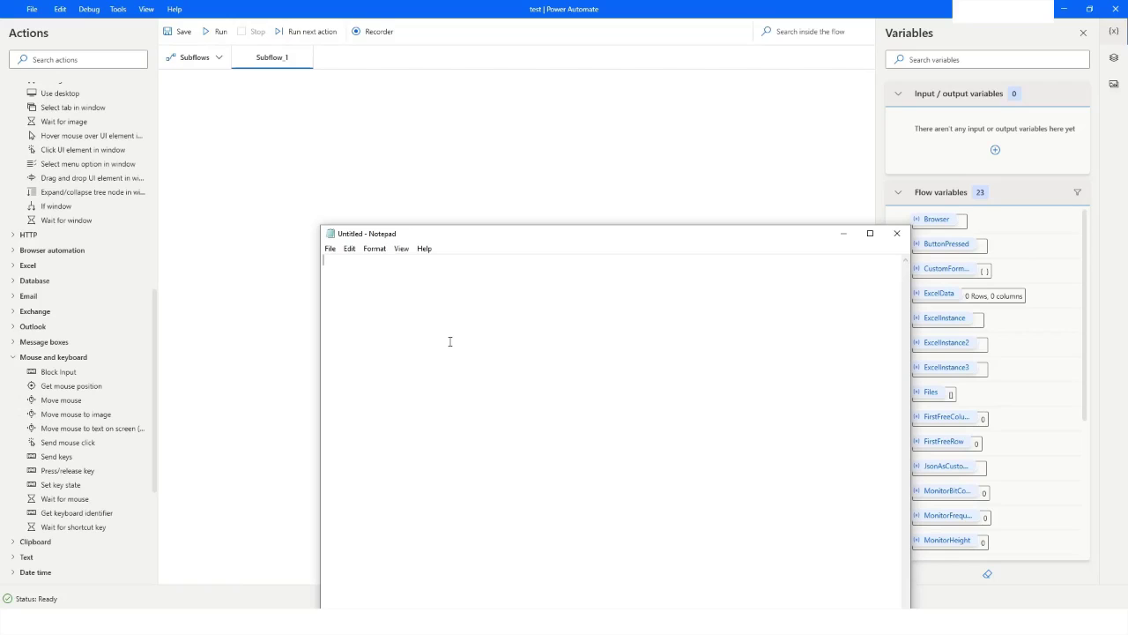
Bring Power Automate Desktop in front of Notepad to show the empty Subflow_1 canvas.
left_click(220, 302)
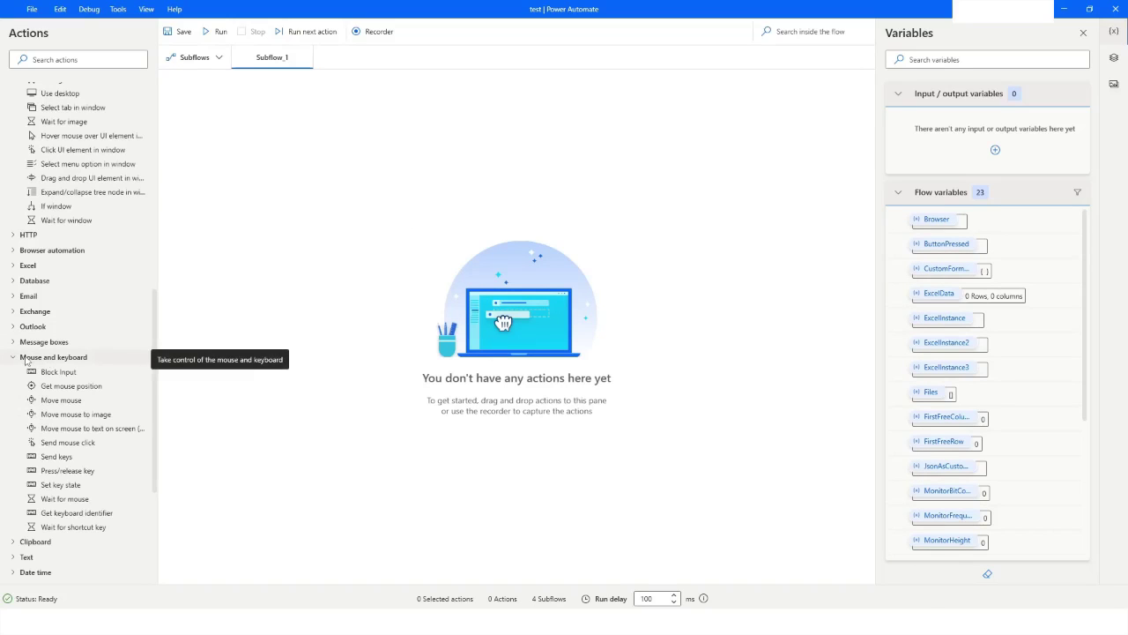
Add a Send keys action to Subflow_1 and view its 'Send keys to' target options.
left_click_drag(60, 458, 334, 306)
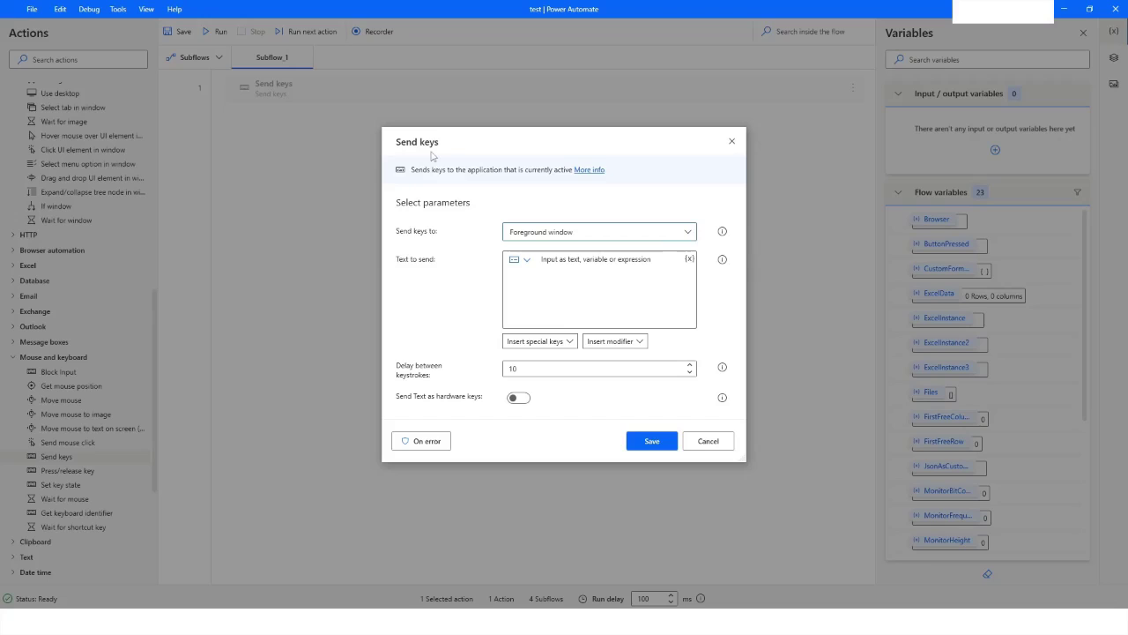
left_click_drag(475, 140, 443, 120)
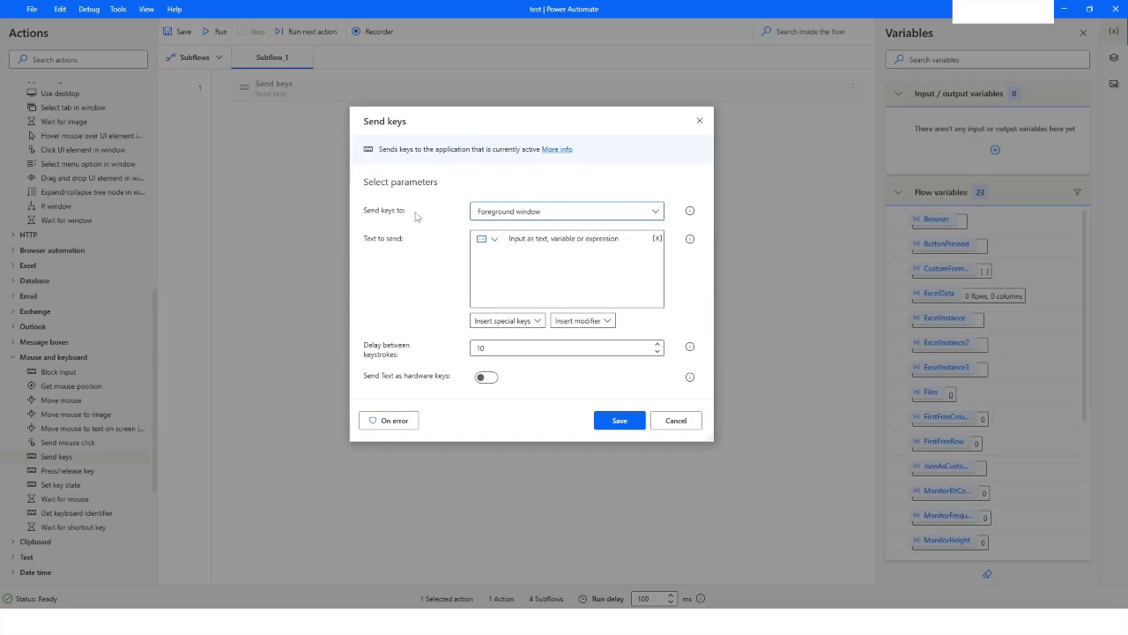
left_click(521, 220)
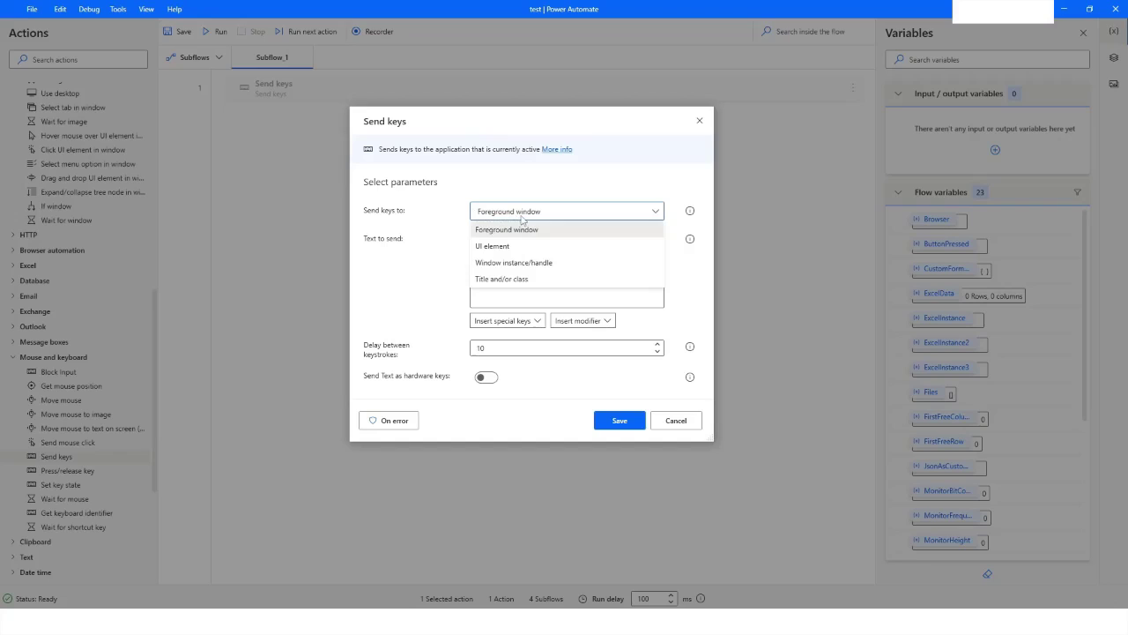
Try UI element and Window instance/handle as the Send keys target, checking their available lists.
left_click(502, 250)
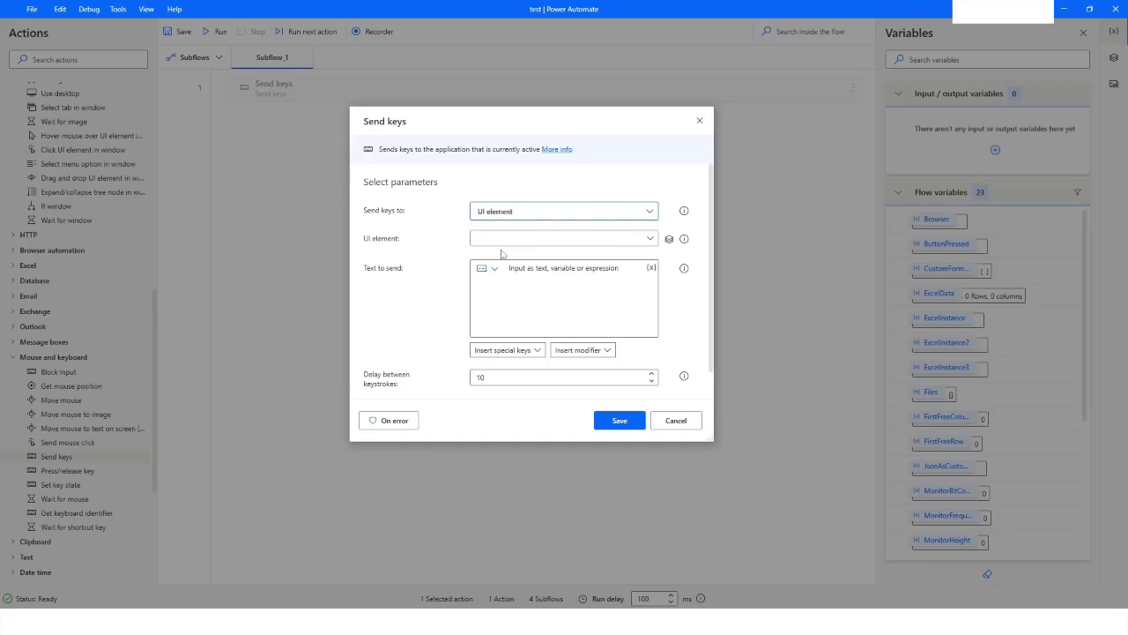
left_click(650, 239)
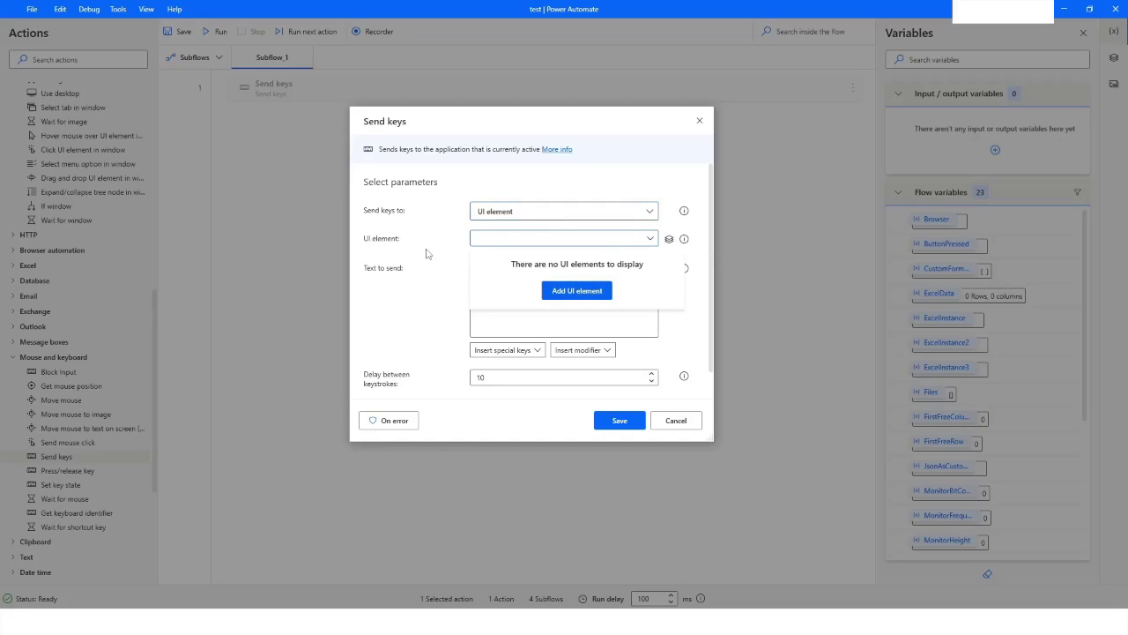
left_click(508, 213)
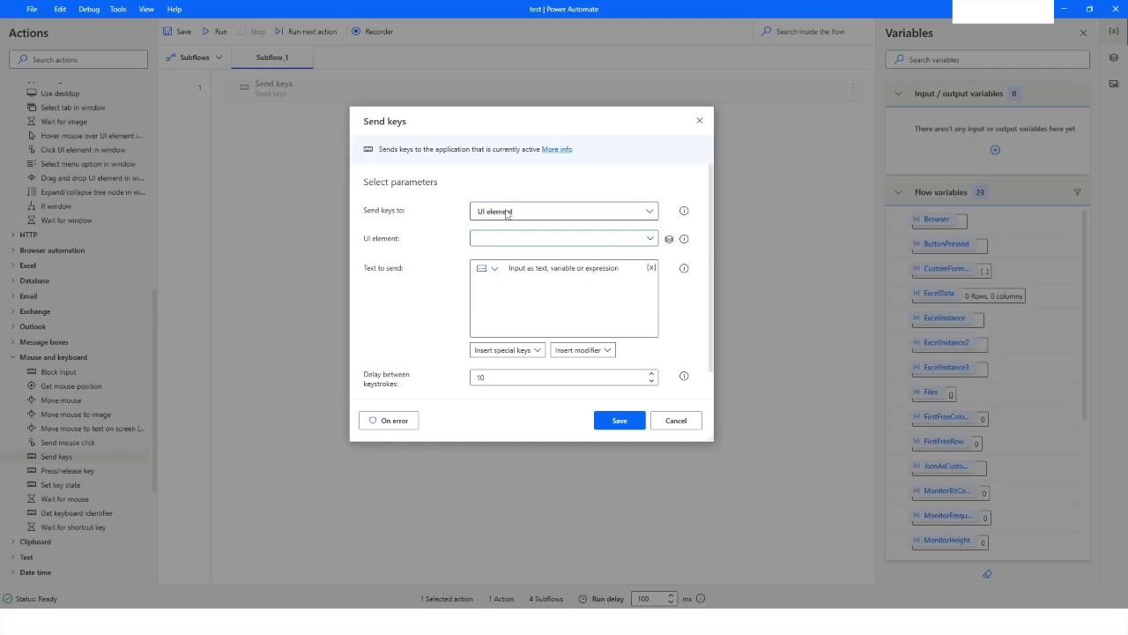
left_click(509, 212)
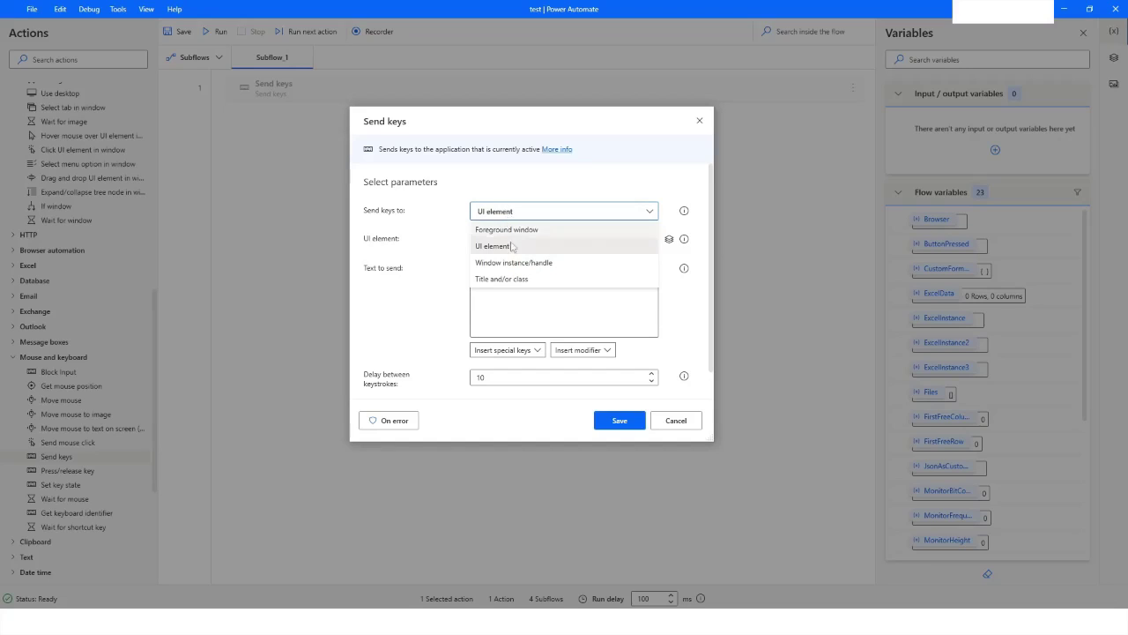
left_click(514, 263)
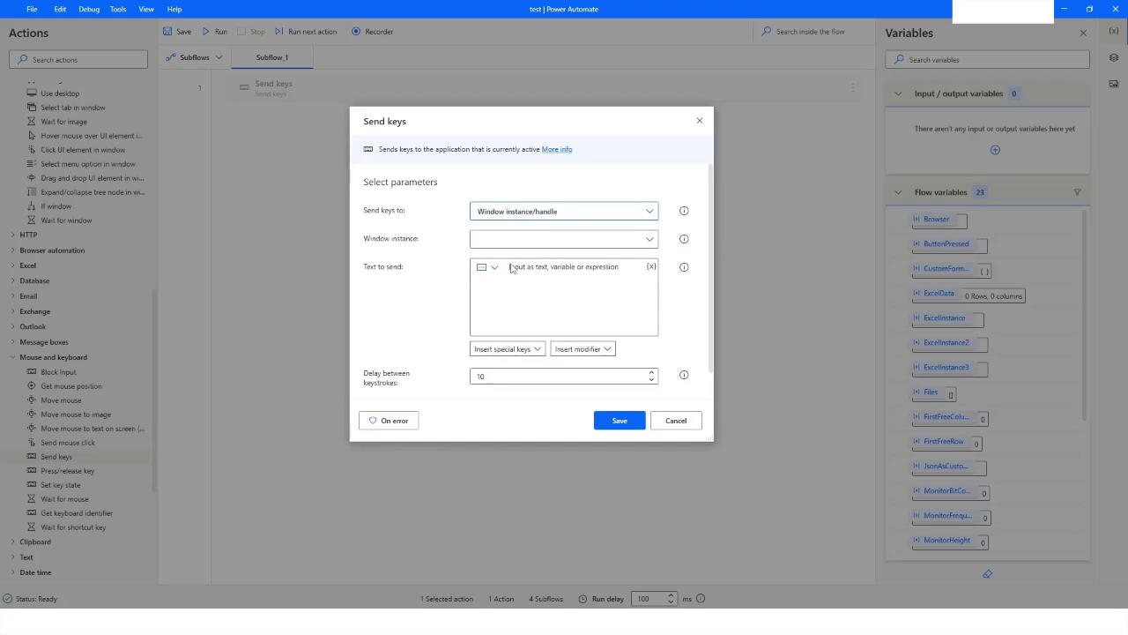
left_click(649, 244)
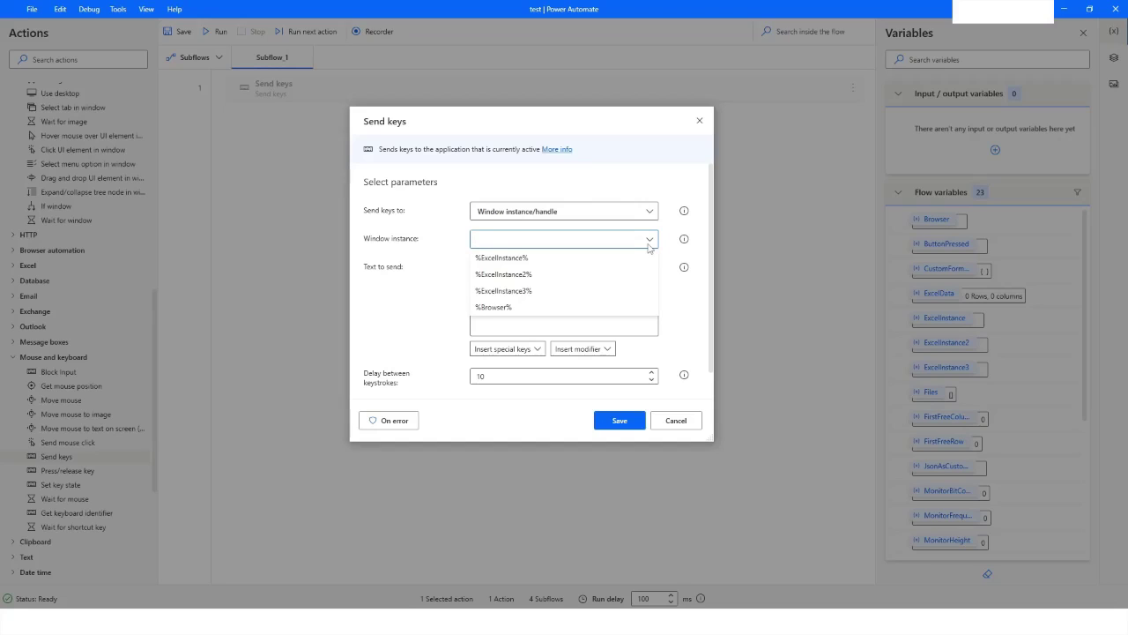
left_click(648, 248)
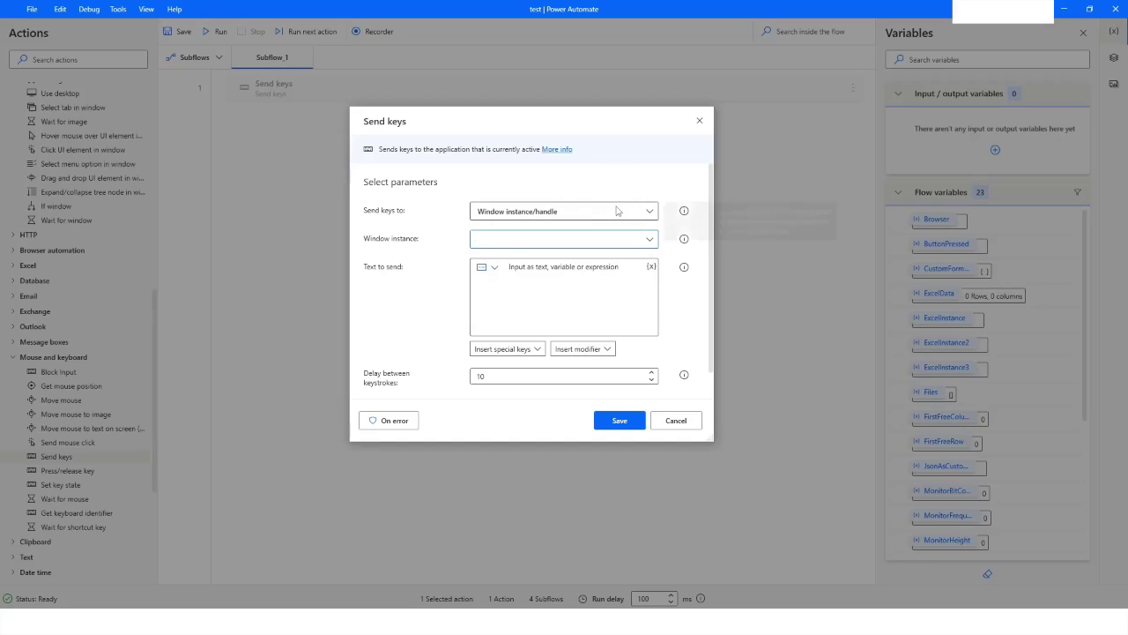
Set 'Send keys to' to Title and/or class.
left_click(617, 211)
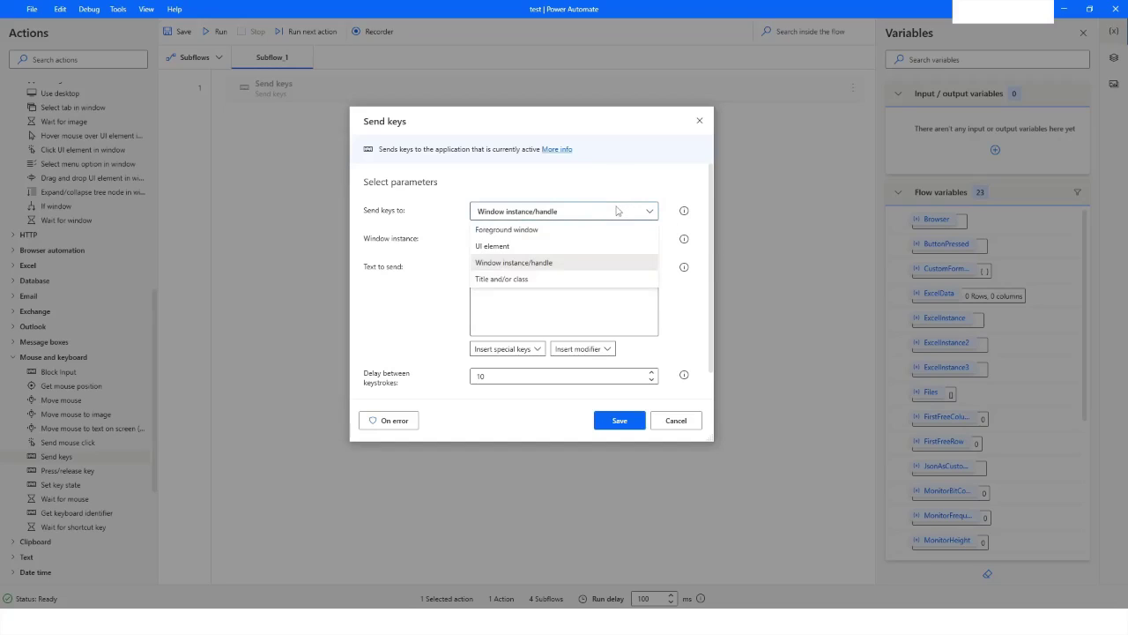
left_click(483, 279)
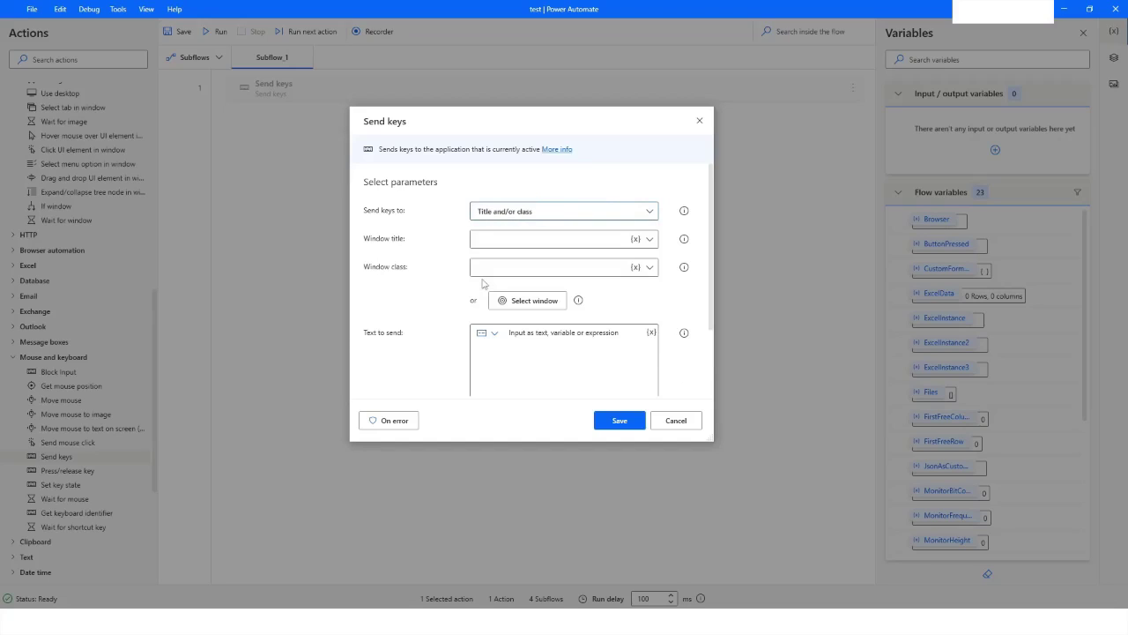
left_click(530, 213)
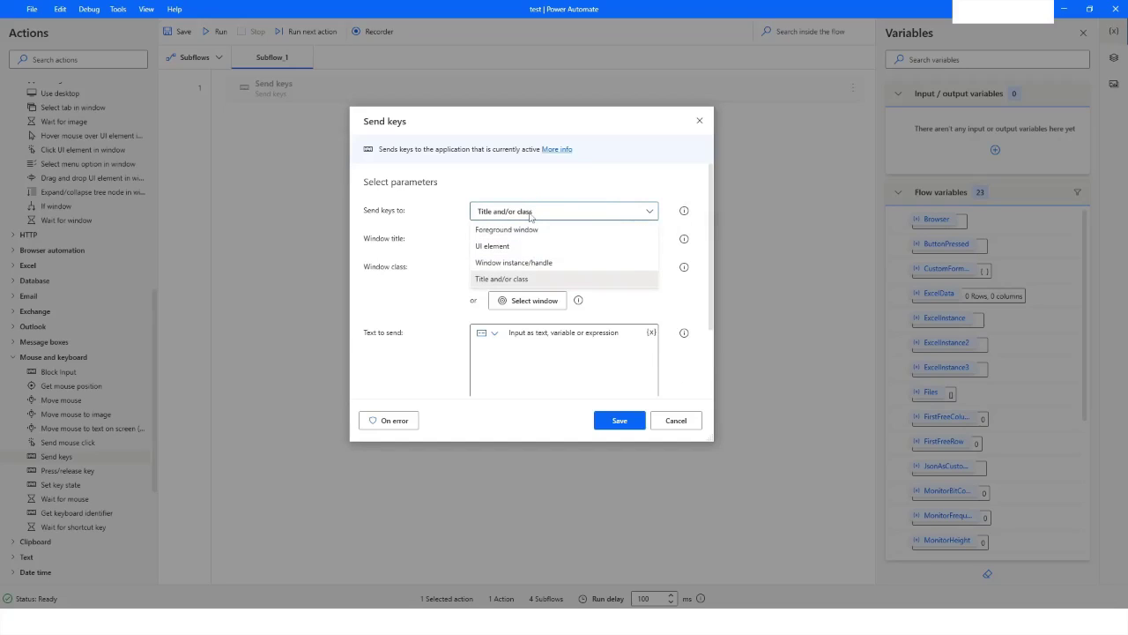
left_click(530, 212)
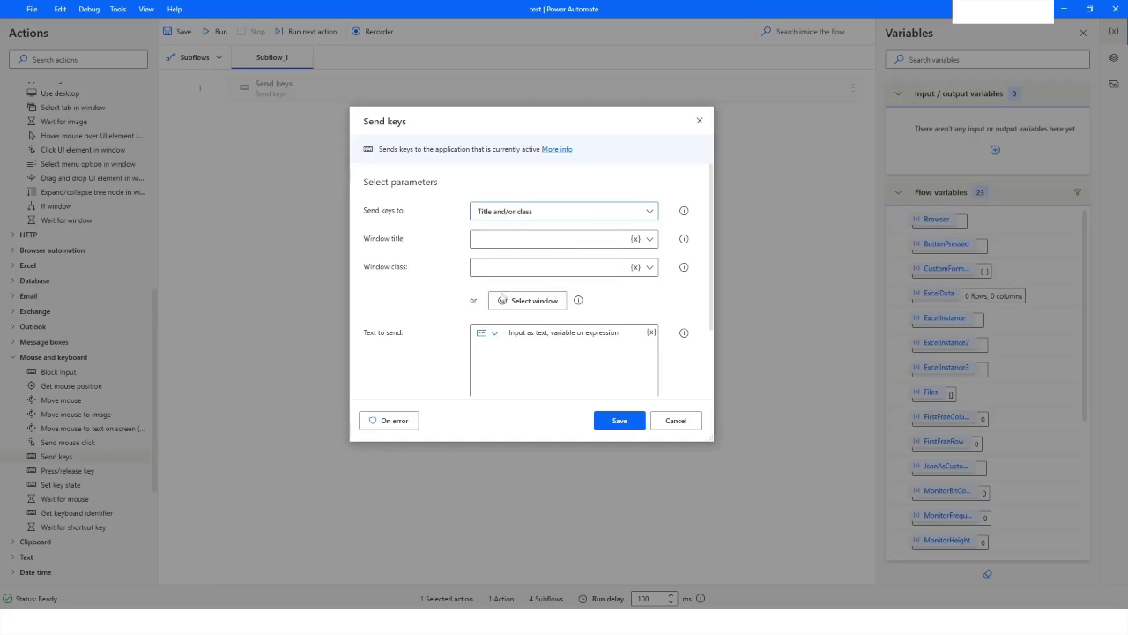
left_click(520, 373)
Switch the target back to Foreground window and place the caret in Text to send.
scroll(520, 372, "down", 2)
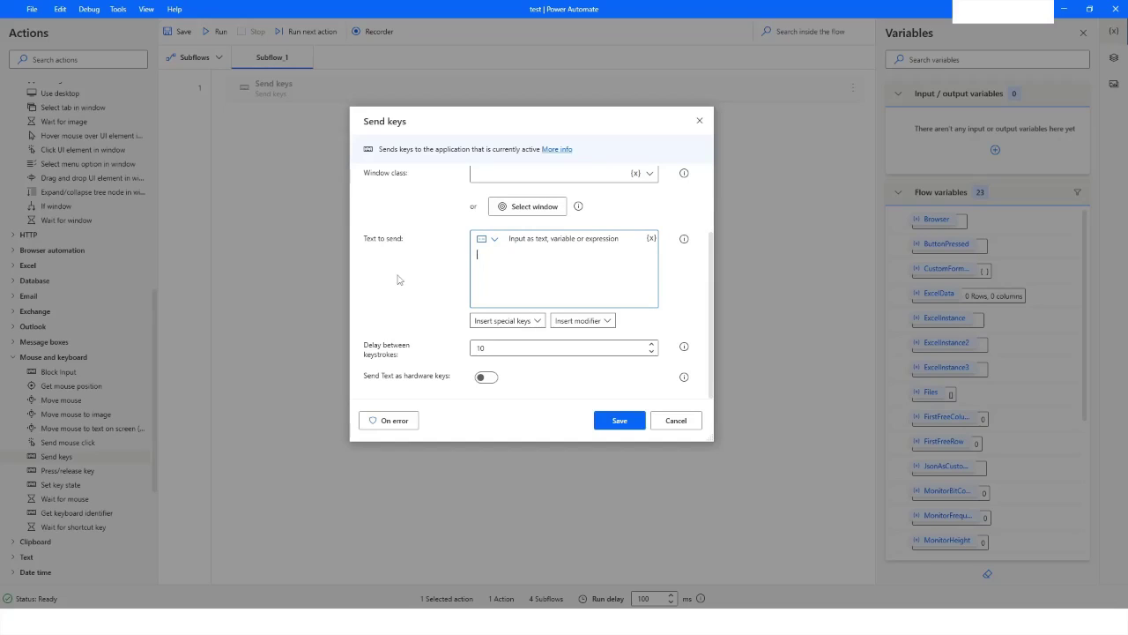
scroll(397, 279, "up", 2)
left_click(508, 214)
left_click(492, 230)
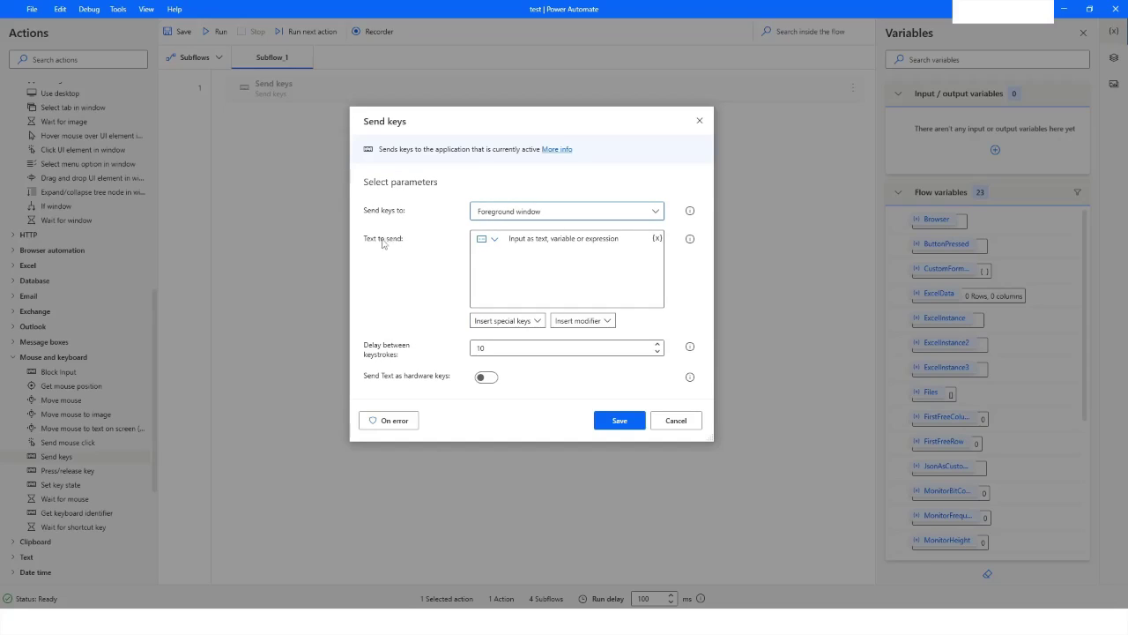
left_click(499, 247)
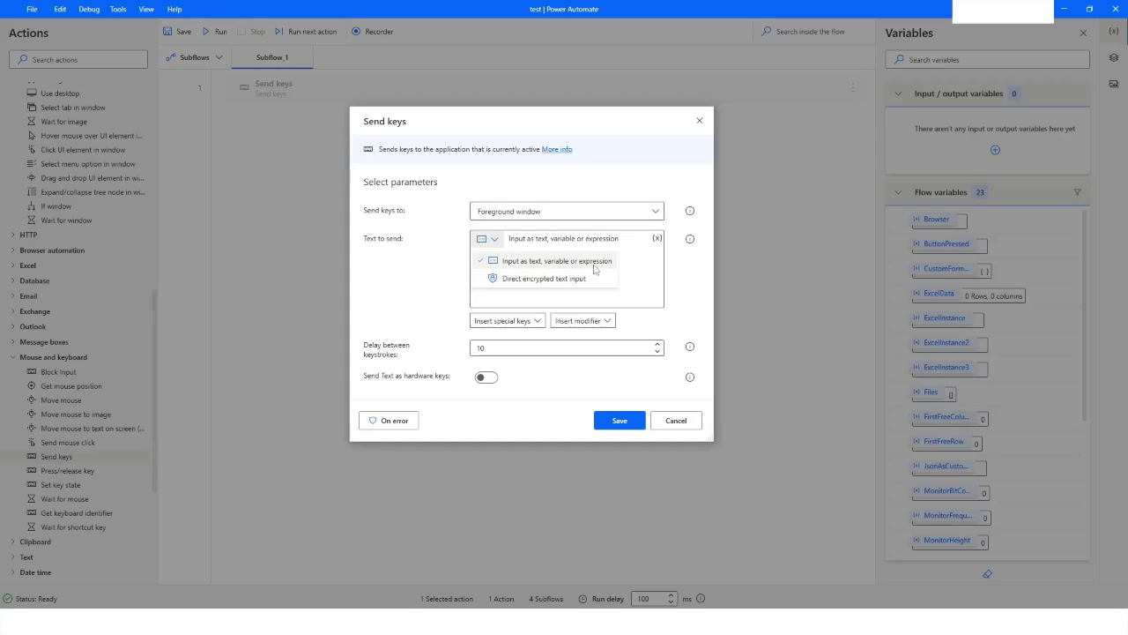
left_click(445, 269)
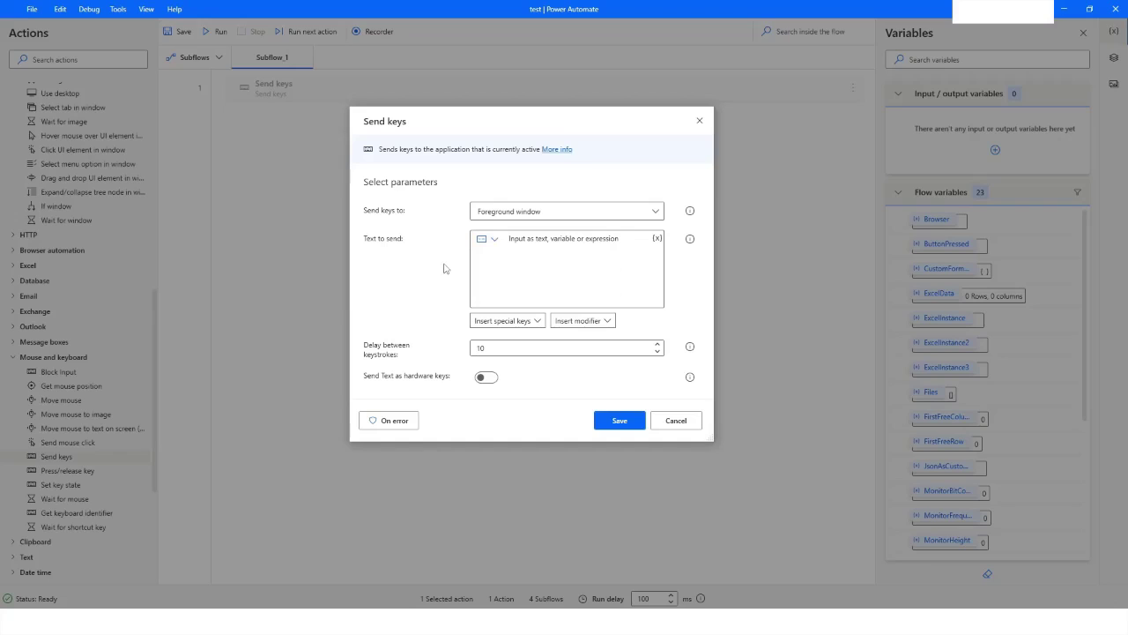
left_click(491, 250)
Enter 'Hello World' as the Send keys text to send.
left_click(657, 239)
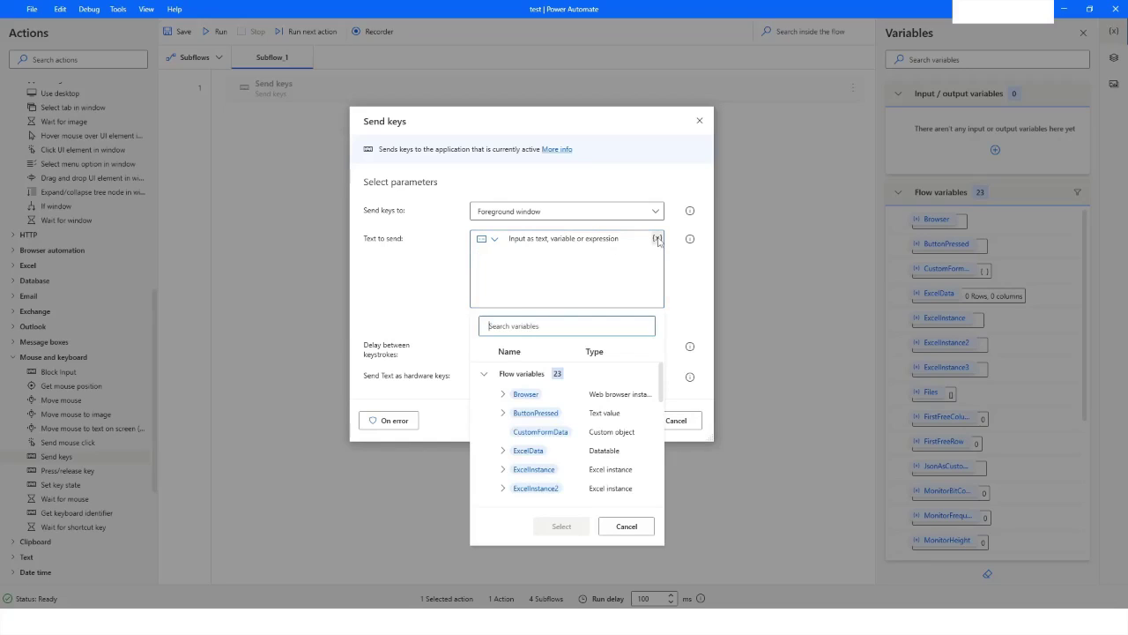
left_click(555, 268)
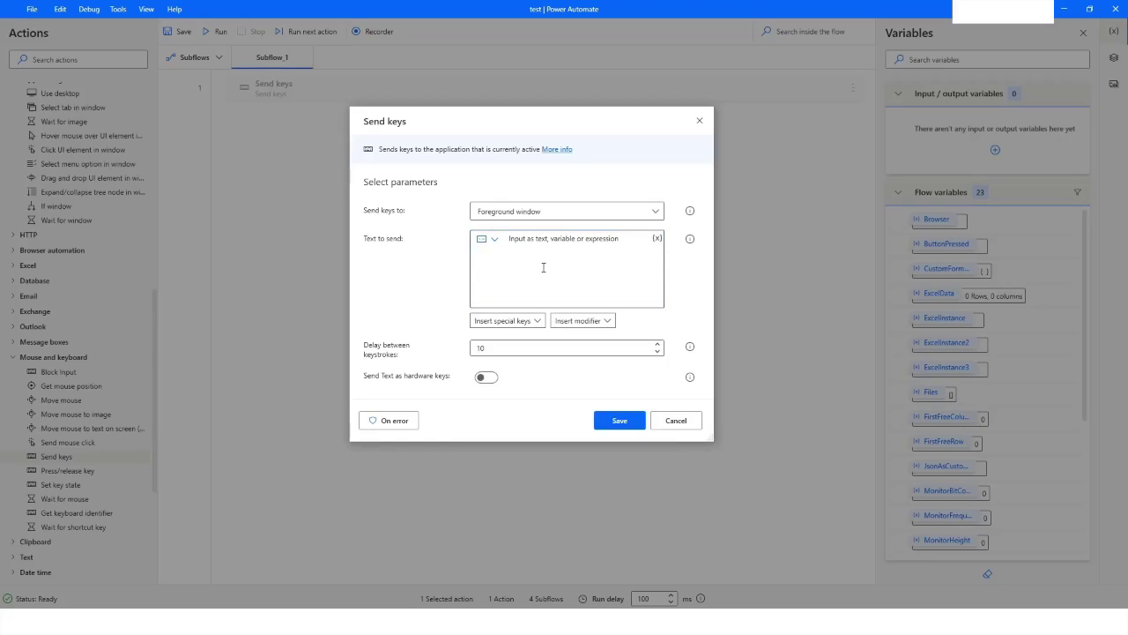
type("Hello World")
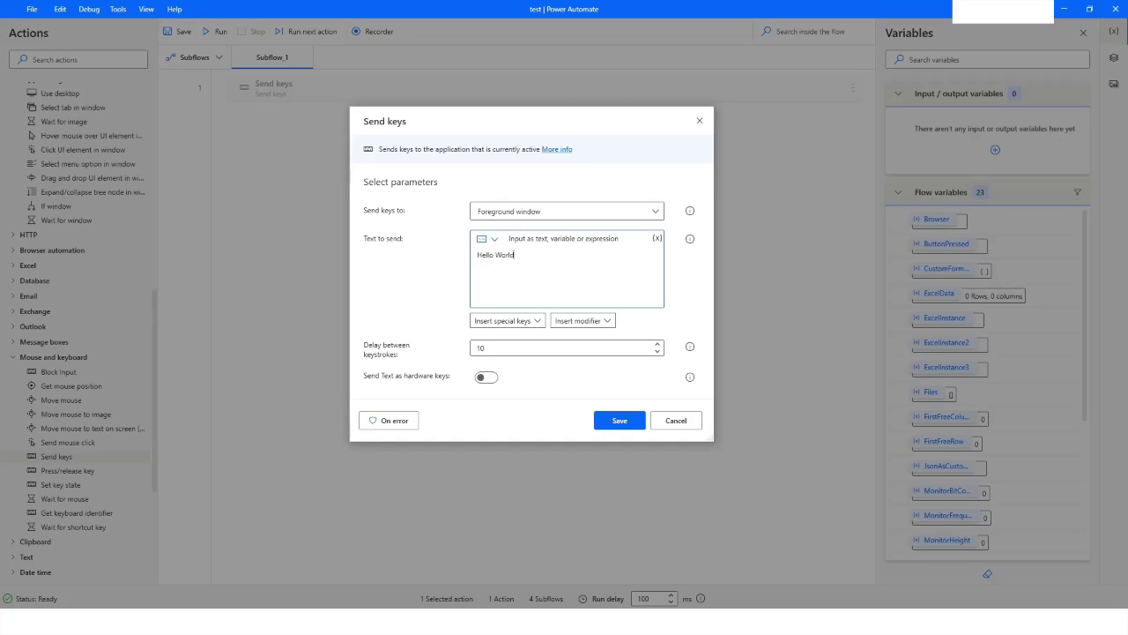
left_click(506, 322)
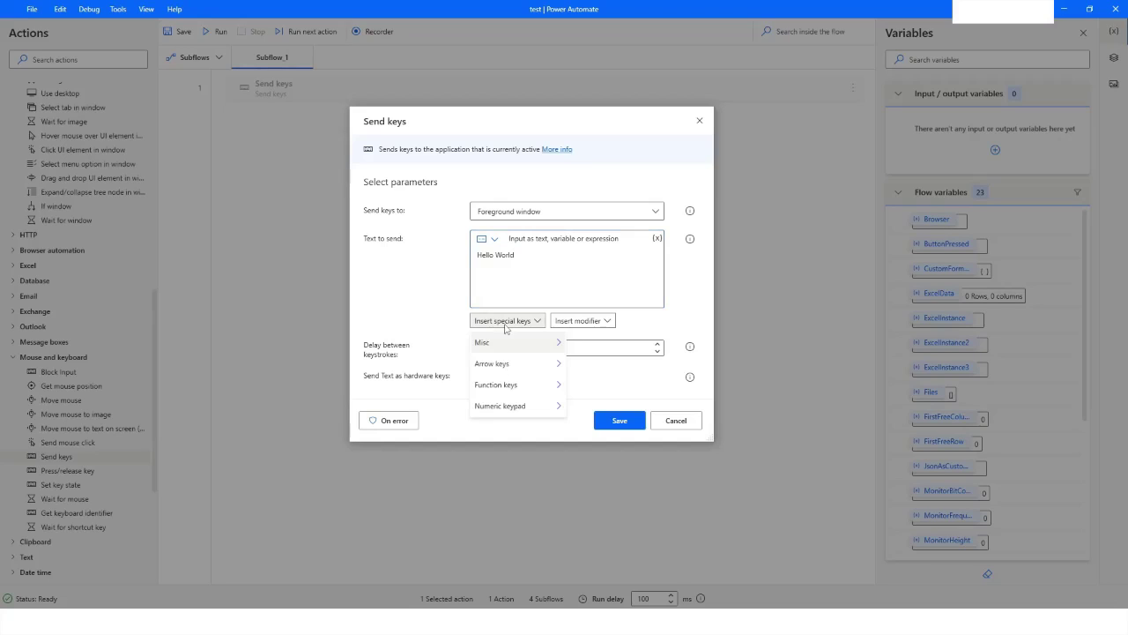
left_click(561, 344)
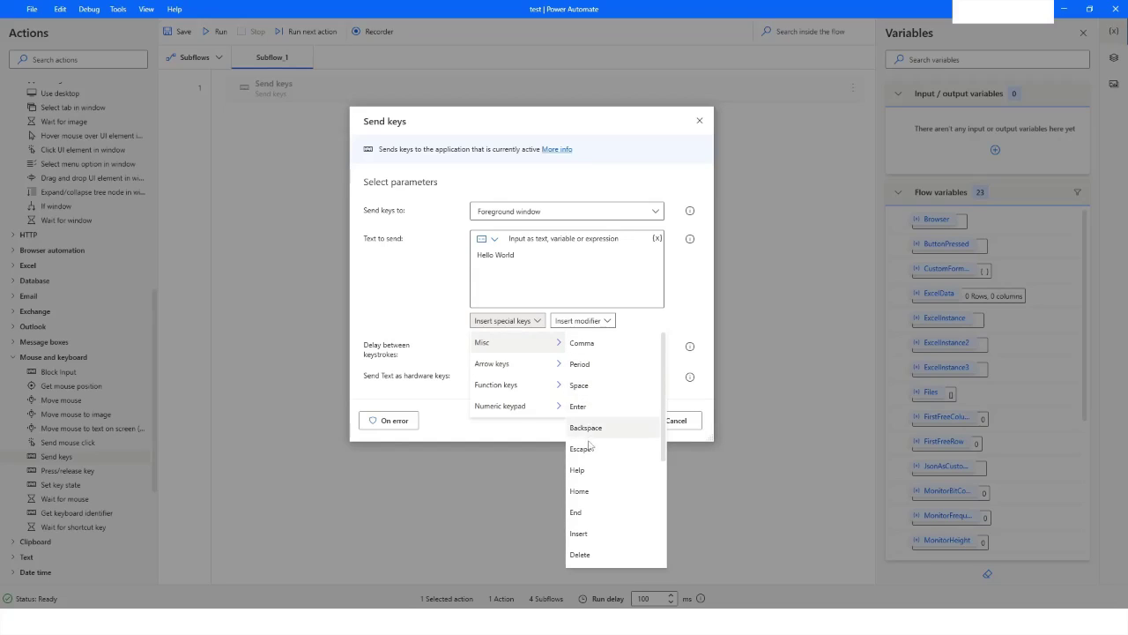
scroll(597, 485, "down", 3)
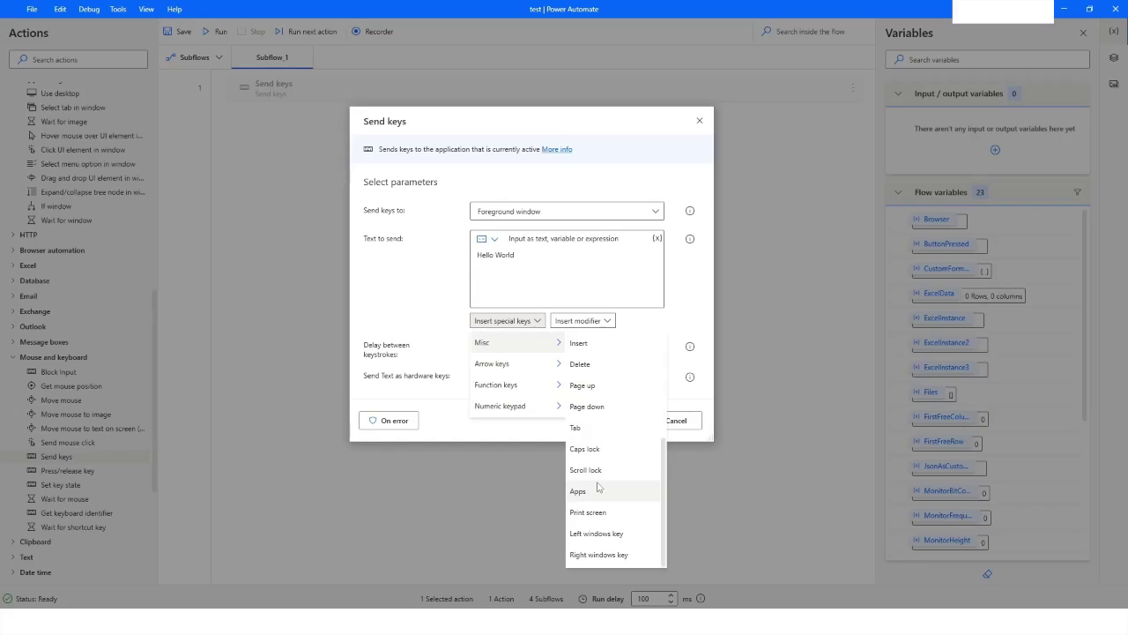
mouse_move(520, 363)
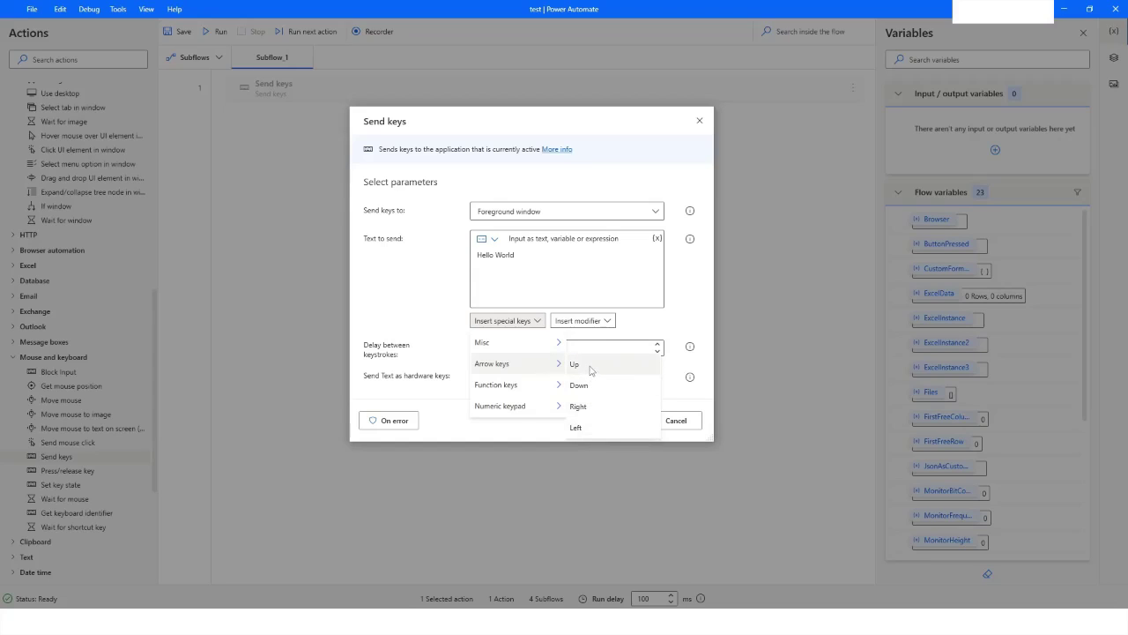
mouse_move(518, 393)
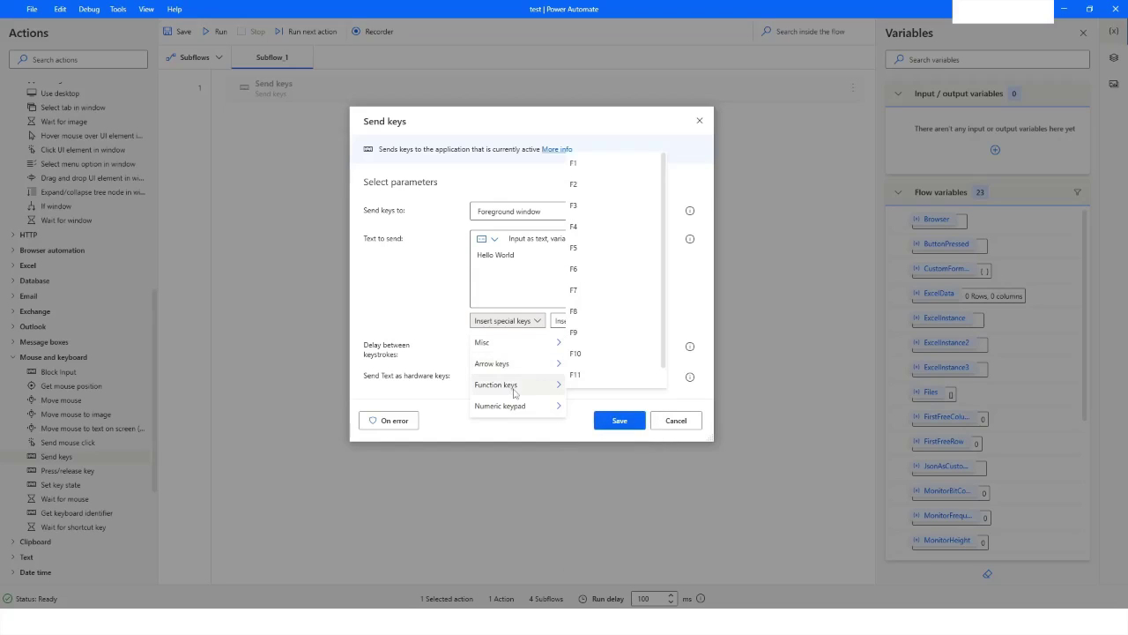
scroll(607, 350, "down", 1)
scroll(607, 350, "up", 1)
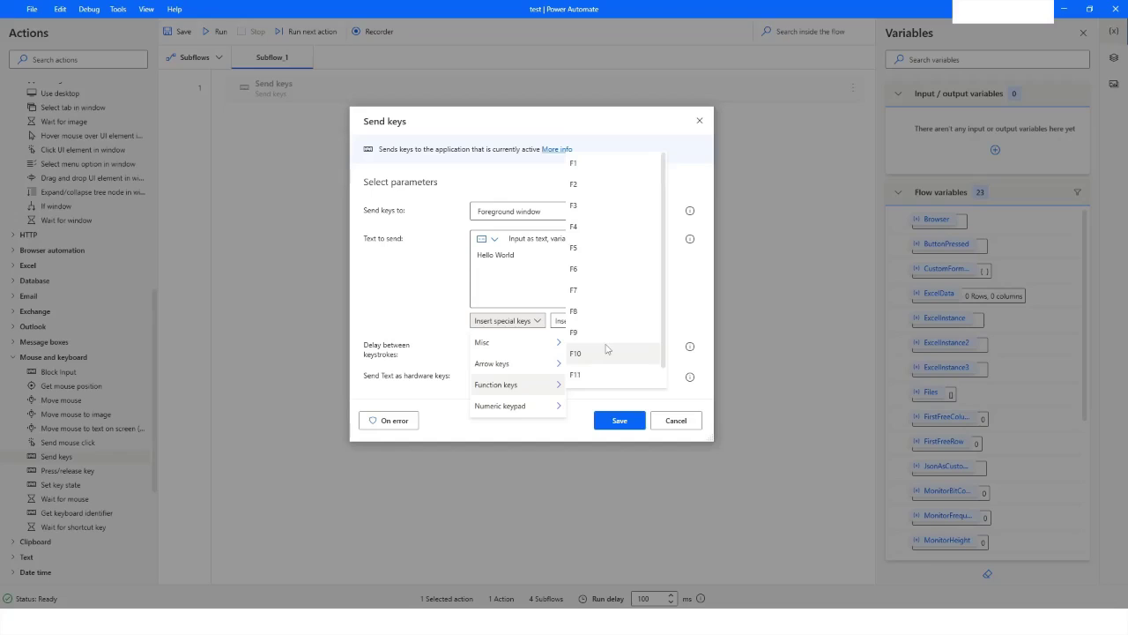
mouse_move(533, 413)
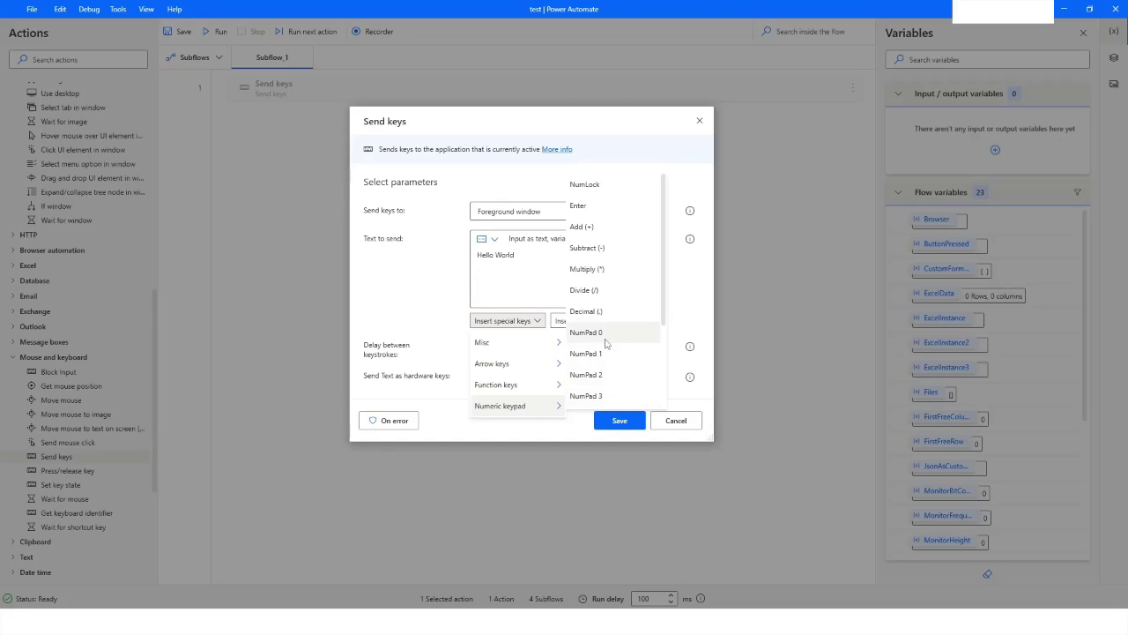
scroll(606, 343, "down", 2)
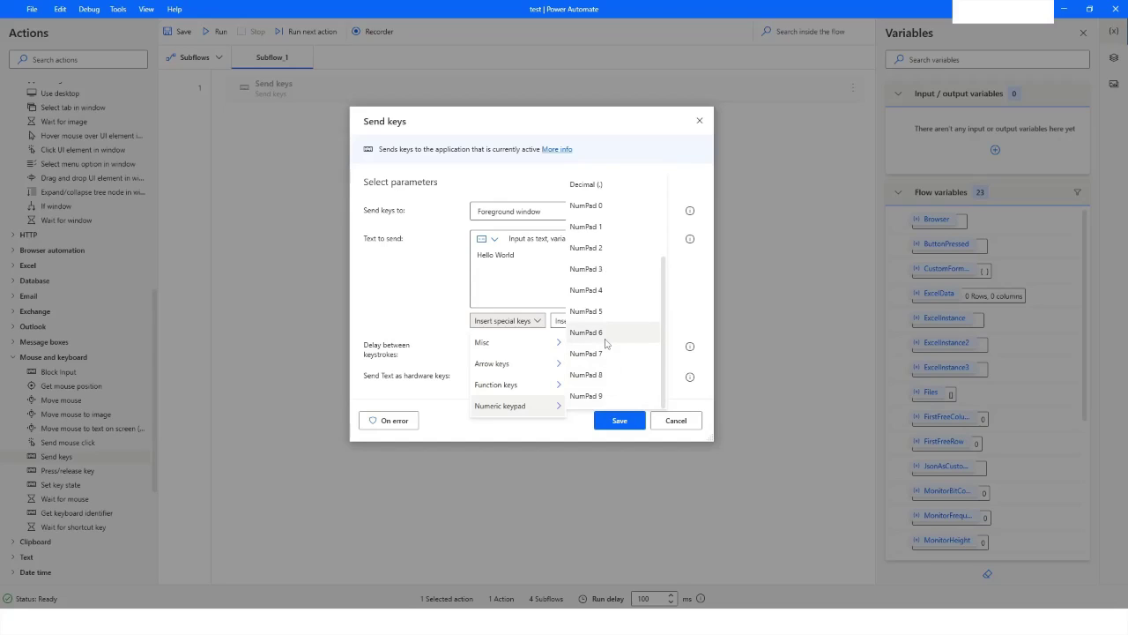
left_click(418, 309)
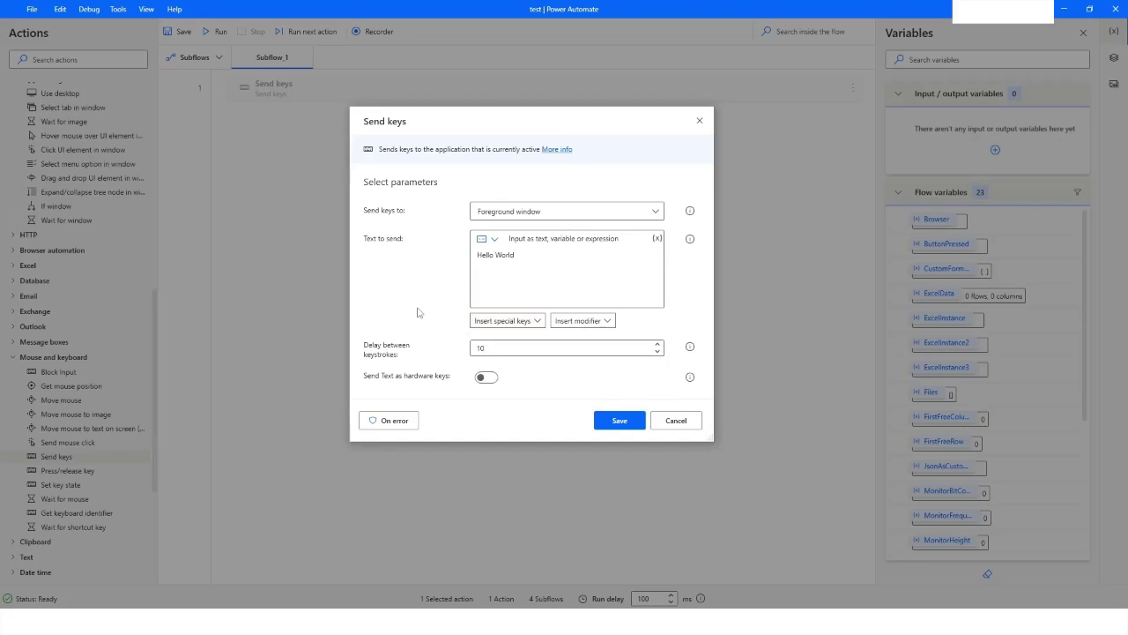
left_click(577, 320)
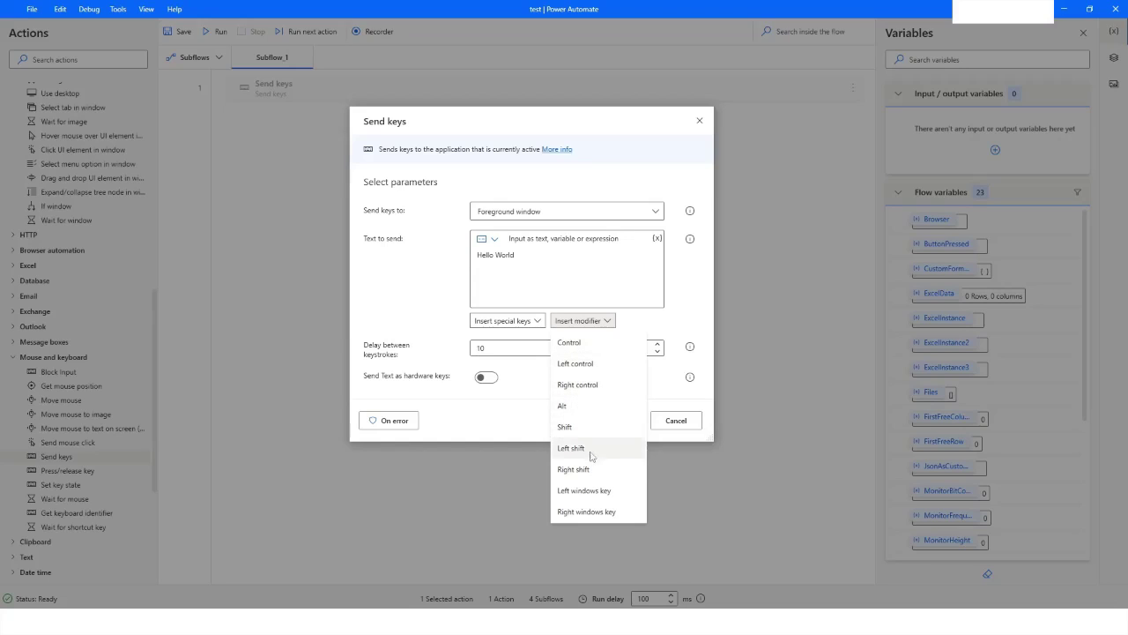
left_click(408, 328)
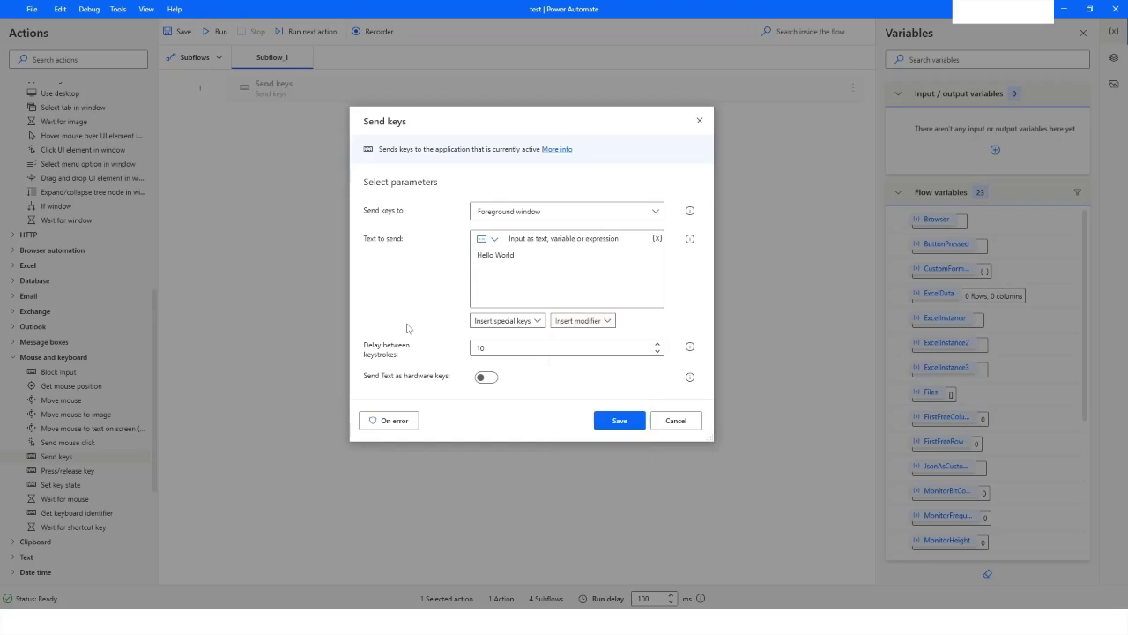
left_click(504, 351)
type("00")
mouse_move(691, 351)
type("00")
key("BackSpace")
key("BackSpace")
left_click(484, 379)
left_click(484, 381)
left_click(486, 378)
left_click(482, 380)
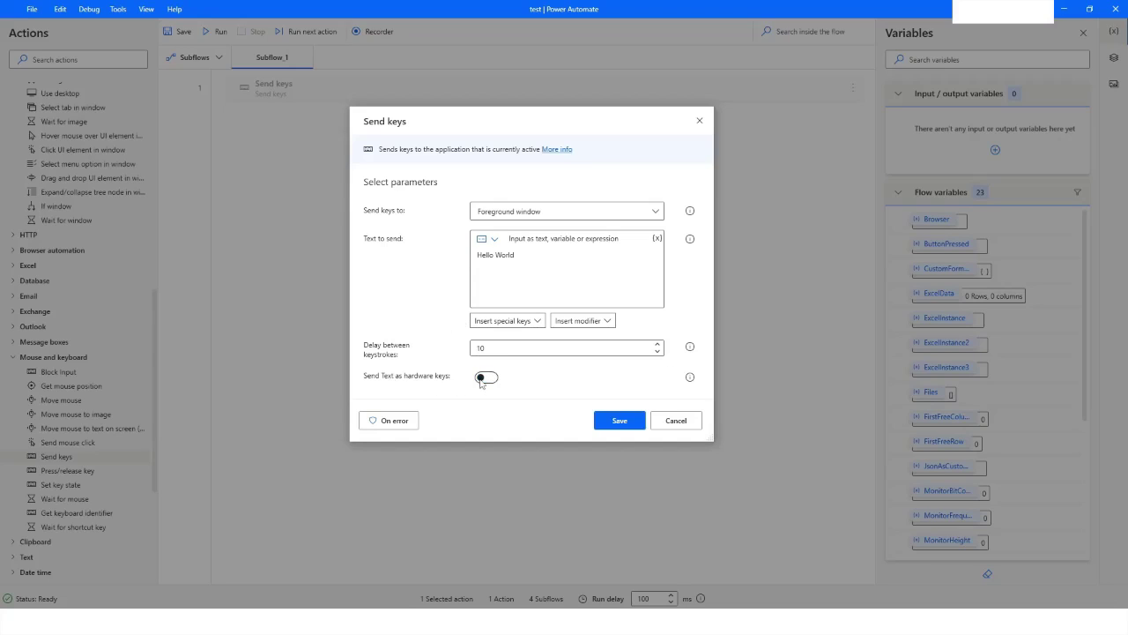
Under On error, enable 'Retry action if an error occurs' with Times 3 and Interval 10 seconds.
left_click(393, 420)
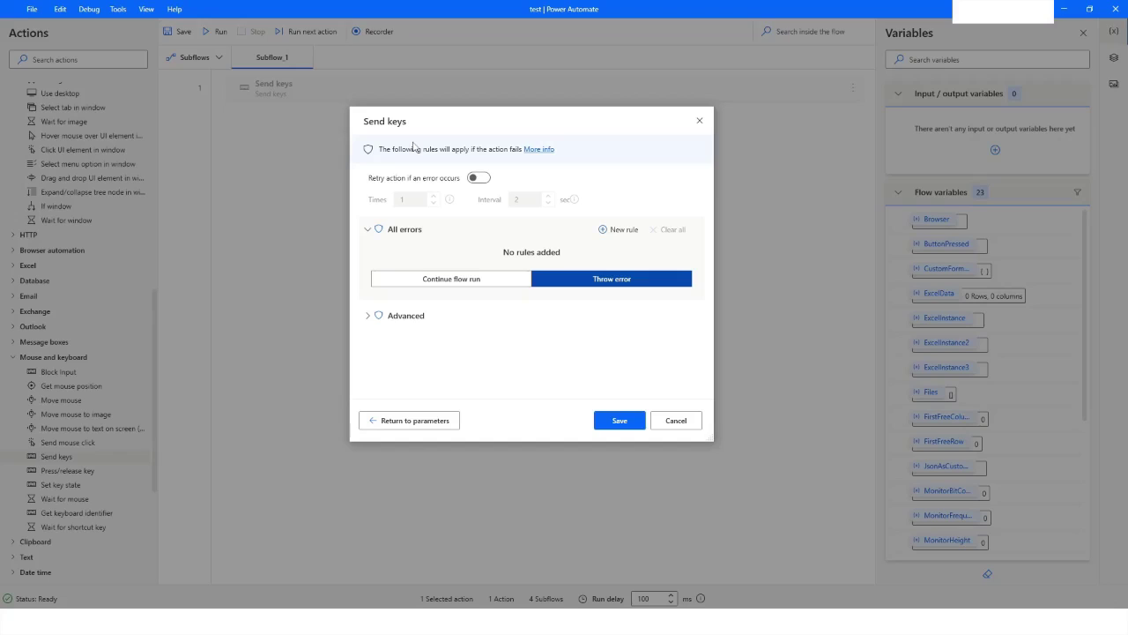
left_click(483, 179)
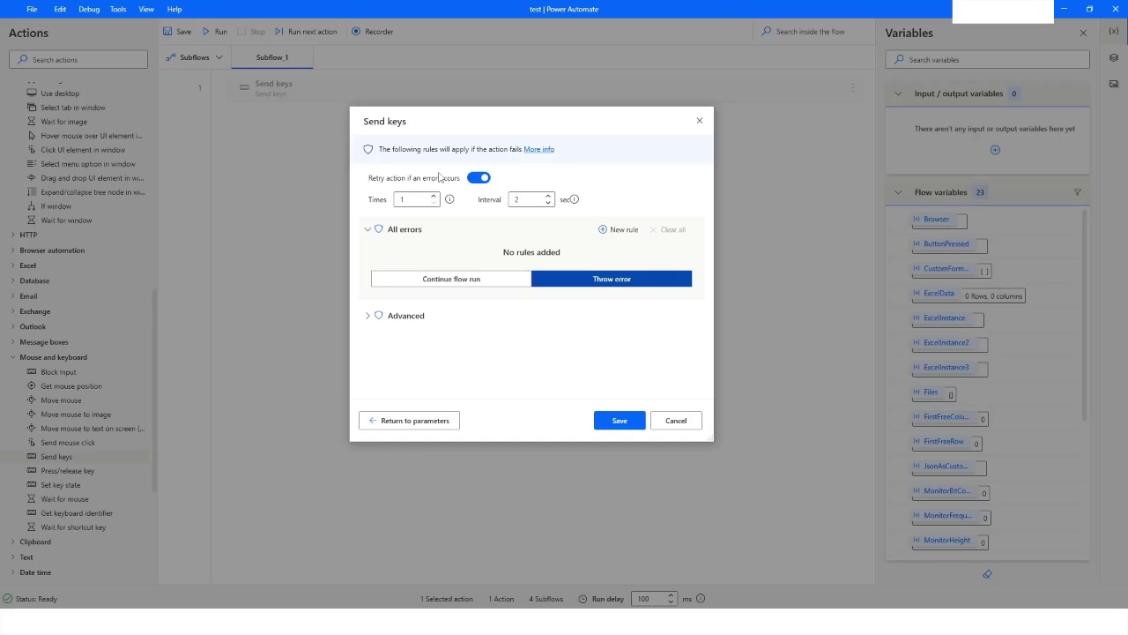
left_click(409, 200)
left_click(526, 199)
key("BackSpace")
type("10")
left_click(421, 198)
left_click_drag(422, 197, 360, 205)
type("3")
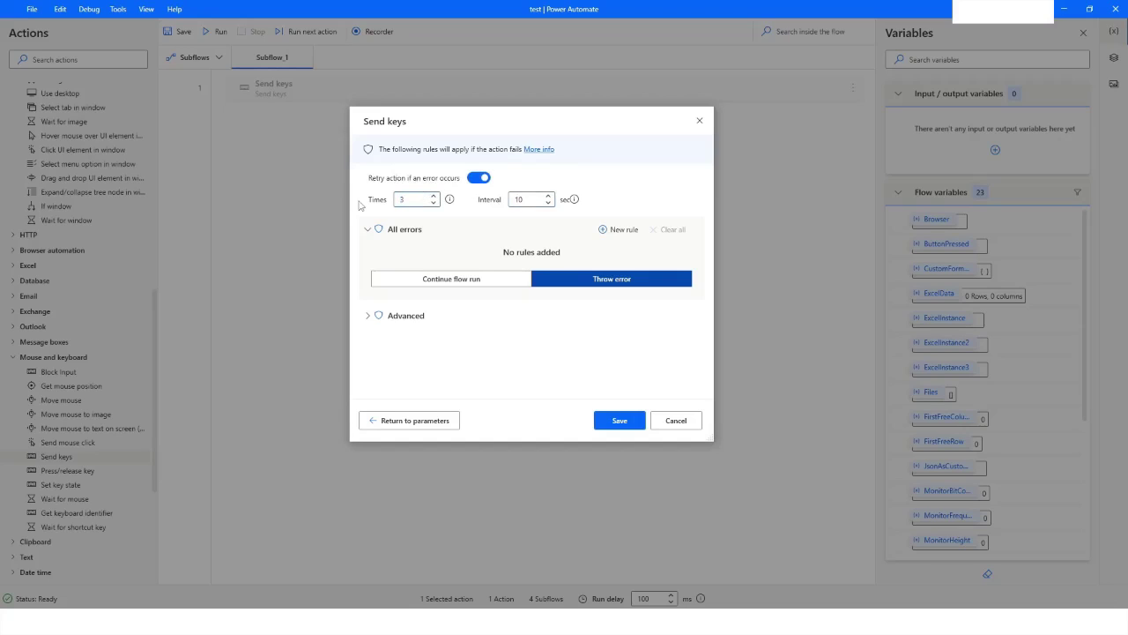